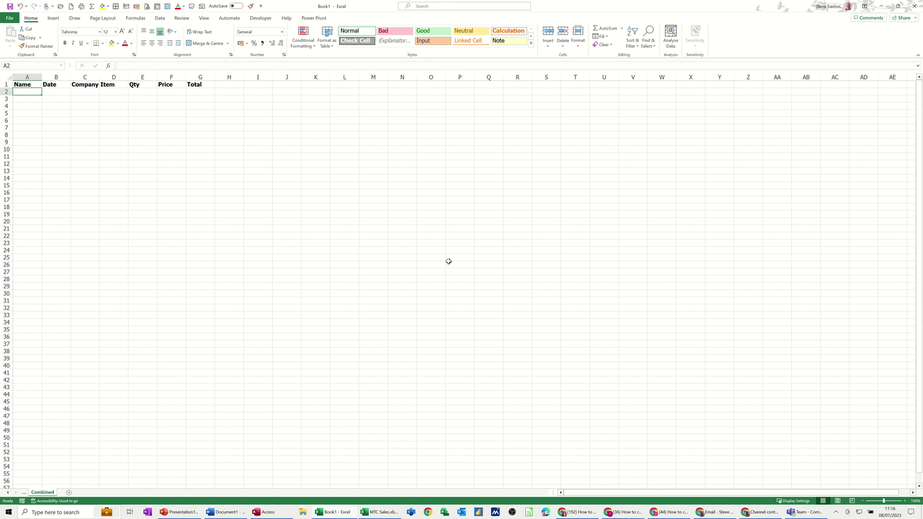
scroll(462, 272, up, 3)
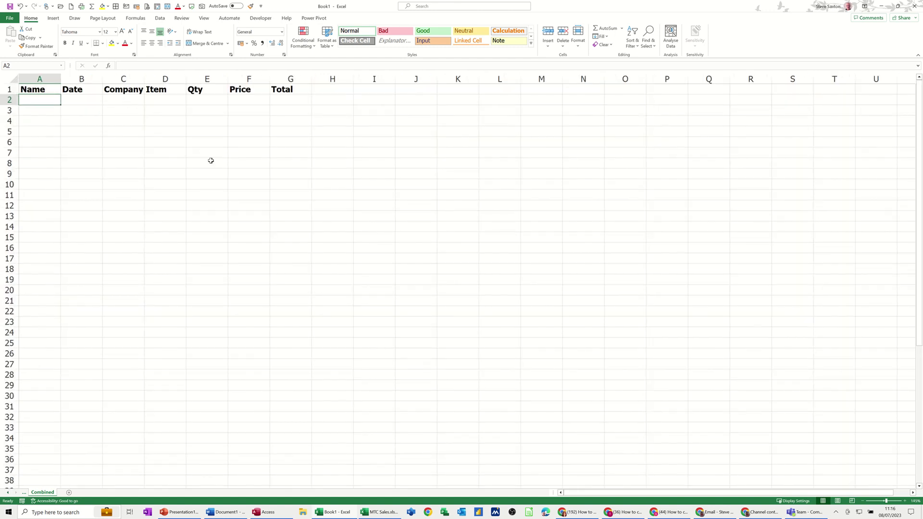
- Review the Sales Person 1, 2 and 3 source sheets, then return to the Combined sheet
click(7, 495)
click(7, 495)
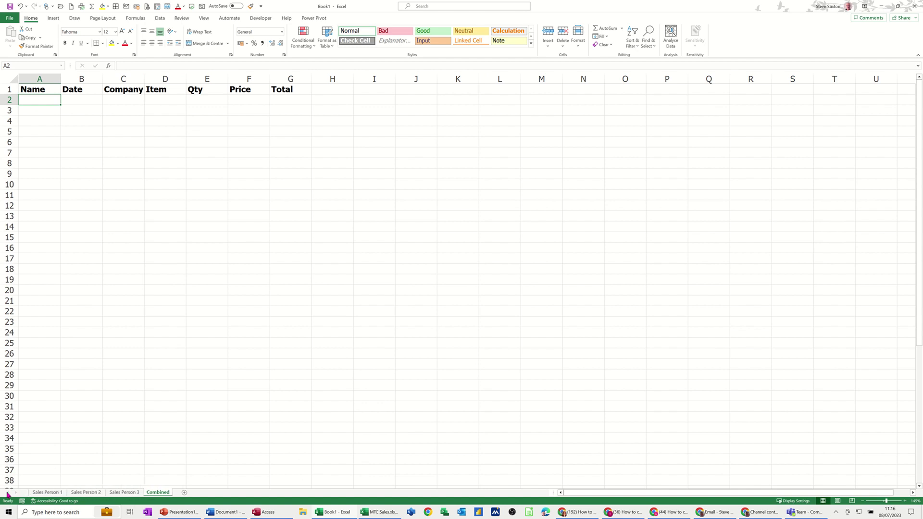
click(33, 494)
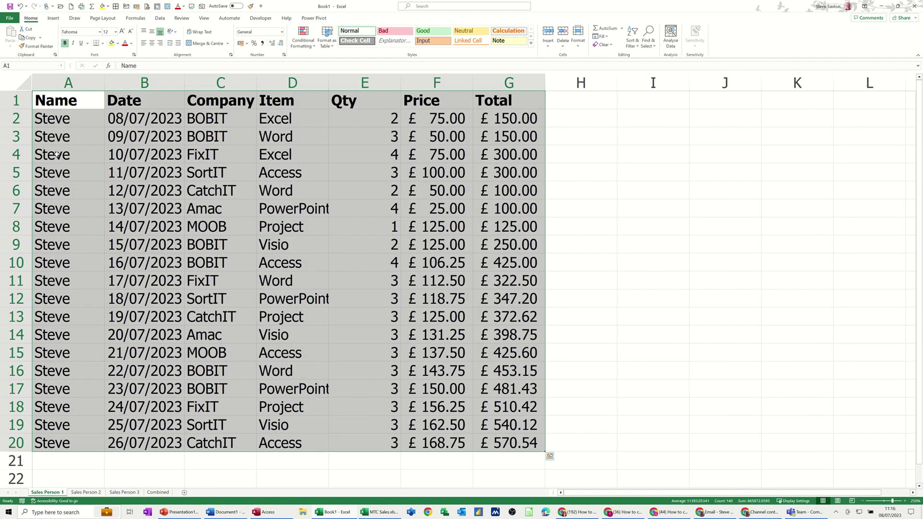
click(92, 492)
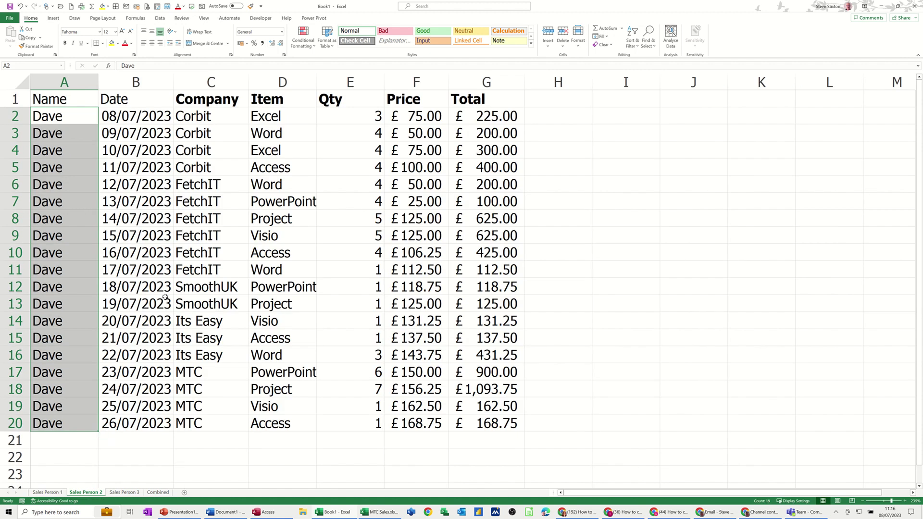
click(124, 493)
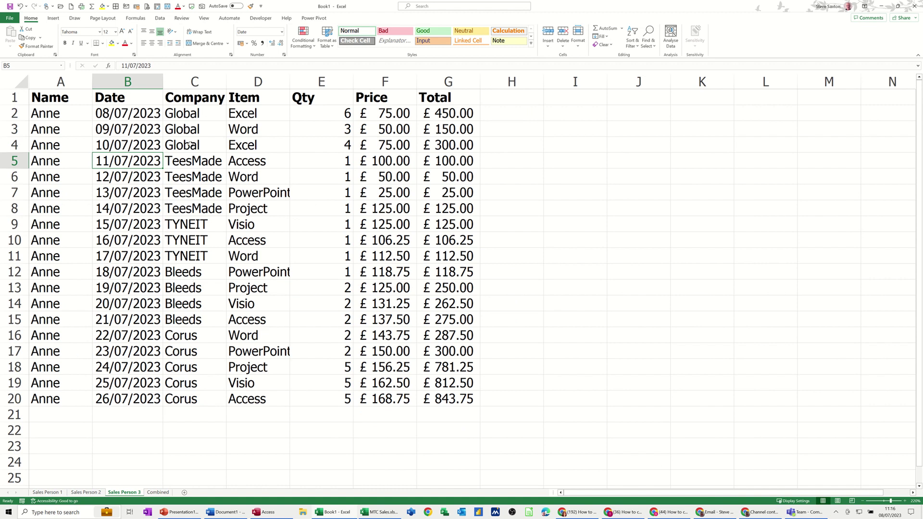
click(158, 492)
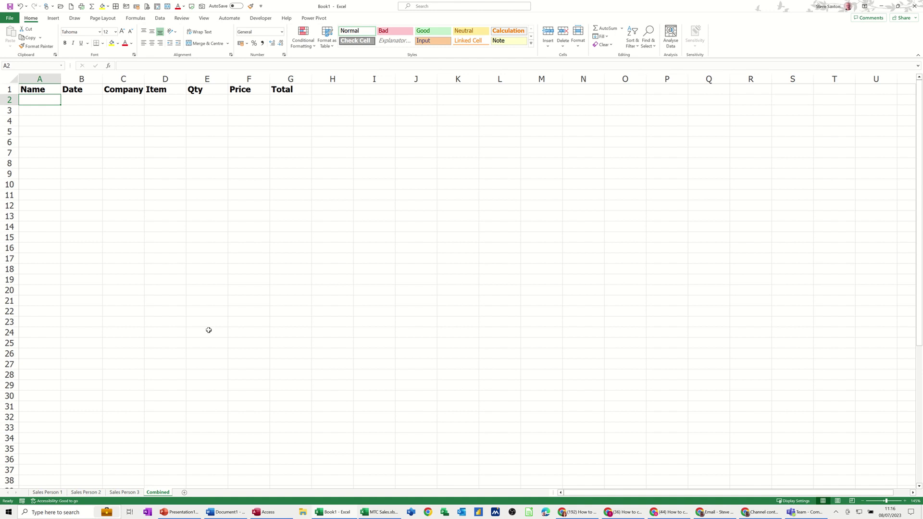
- Check the MTC Sales workbook, then begin a VSTACK formula in A2 of Combined
click(373, 513)
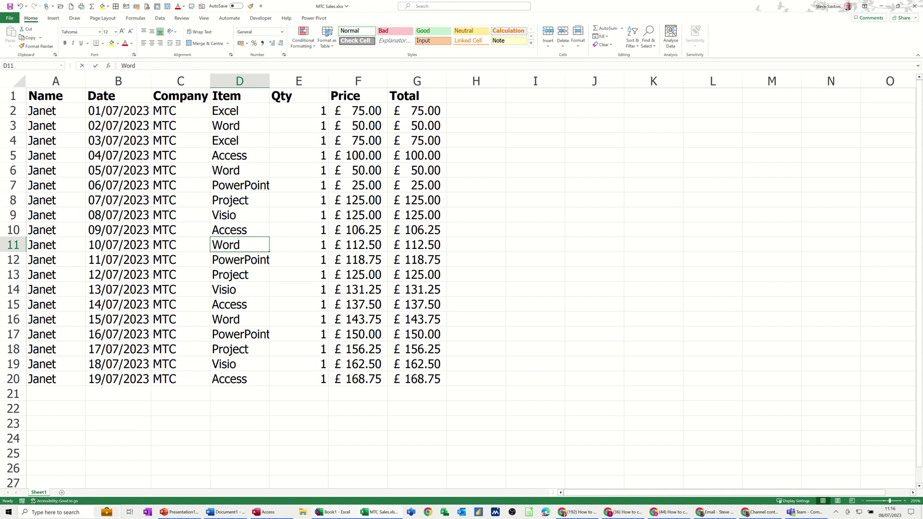
click(321, 512)
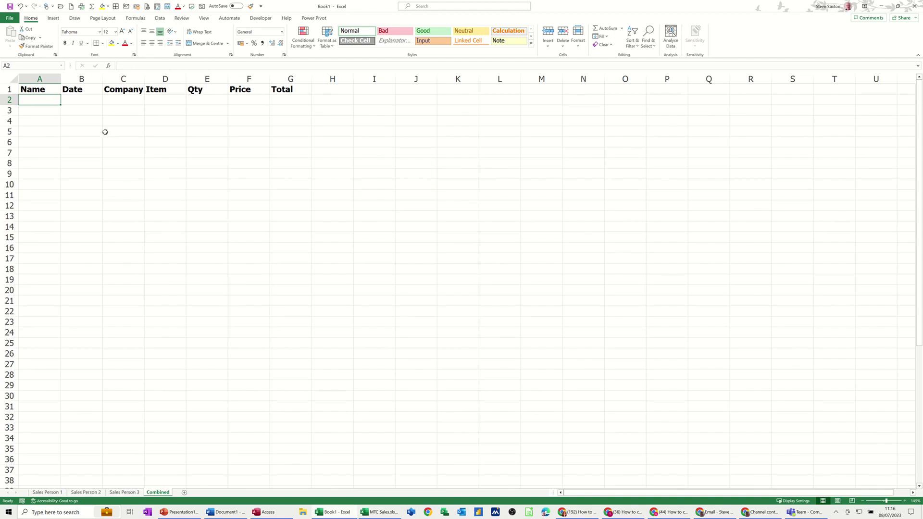
text(=)
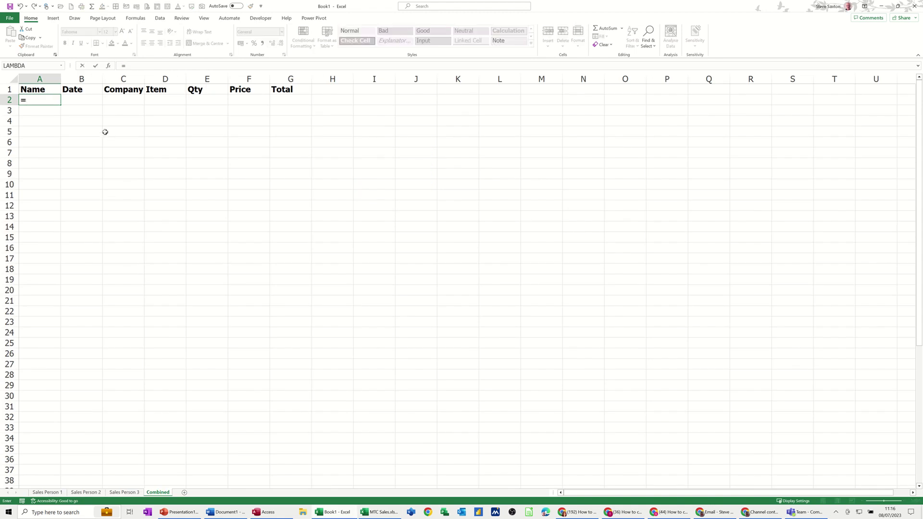
text(vs)
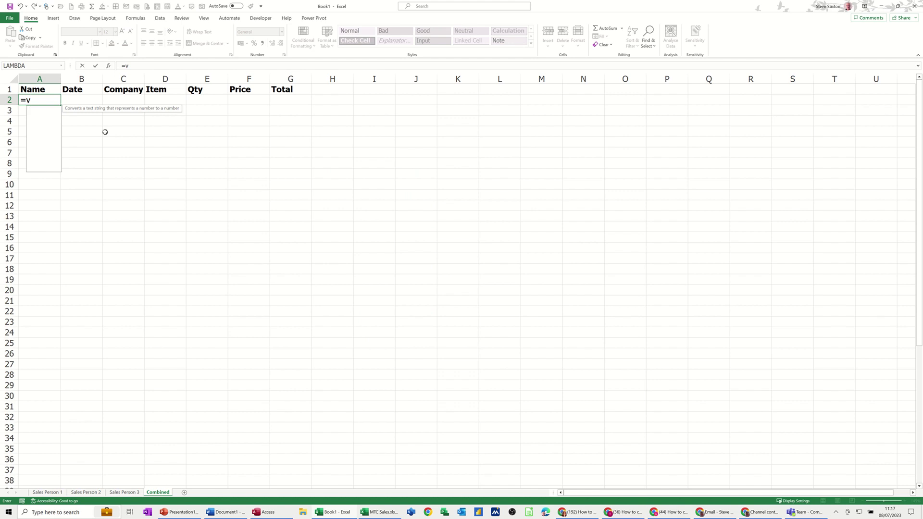
text(t)
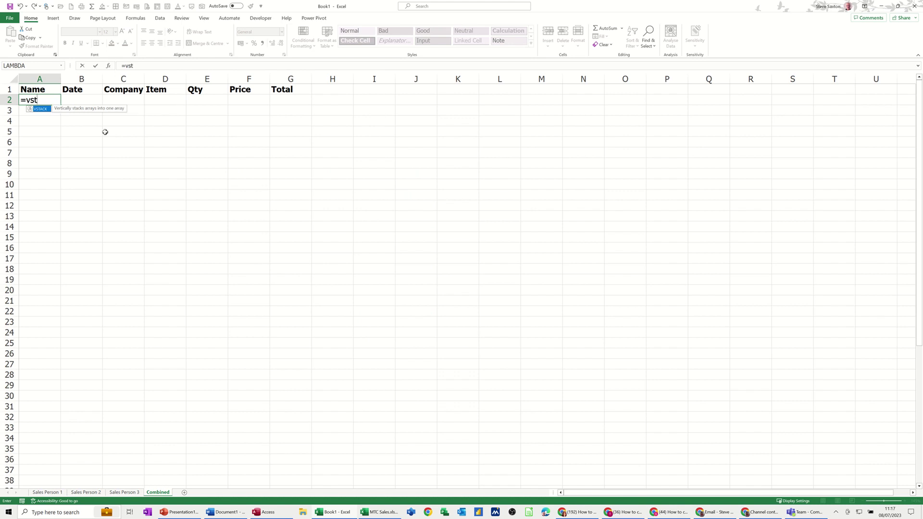
key(Tab)
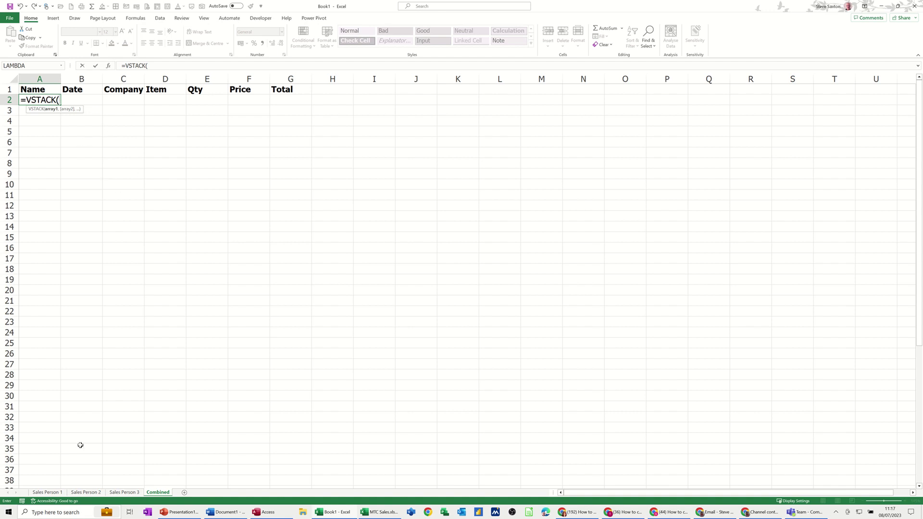
- Reference A2:G20 on Sales Person 1, 2 and 3 as the first three VSTACK sources
click(46, 493)
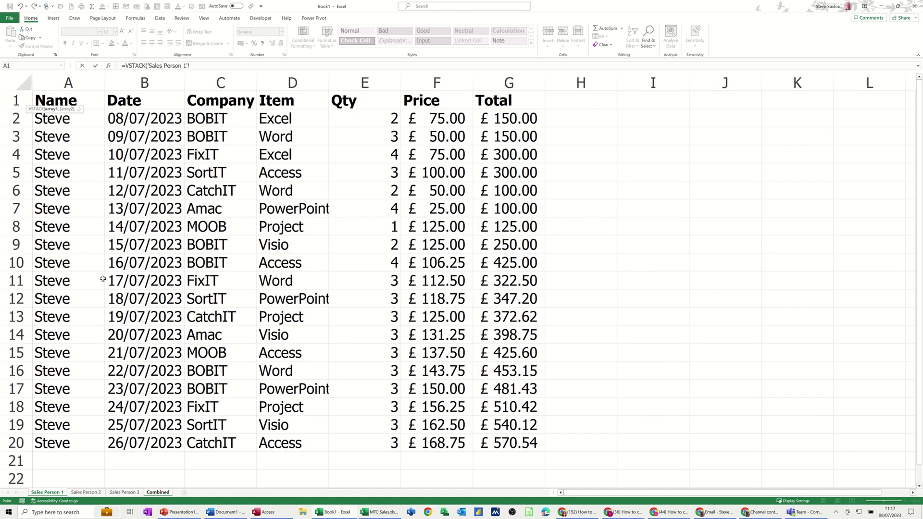
drag(58, 121, 493, 445)
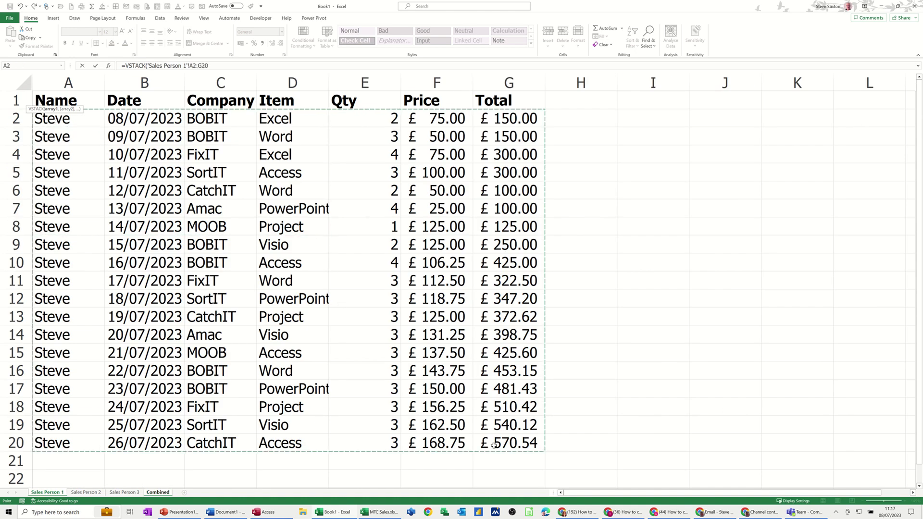
text(,)
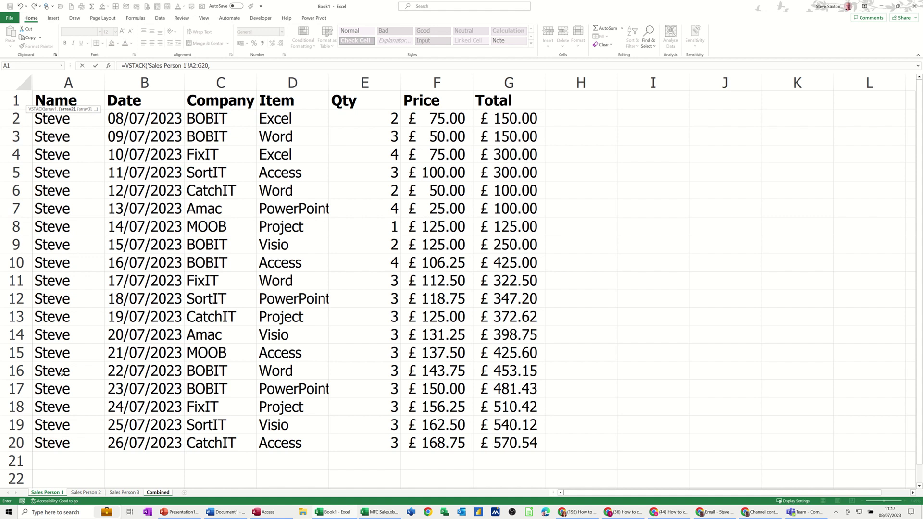
click(86, 492)
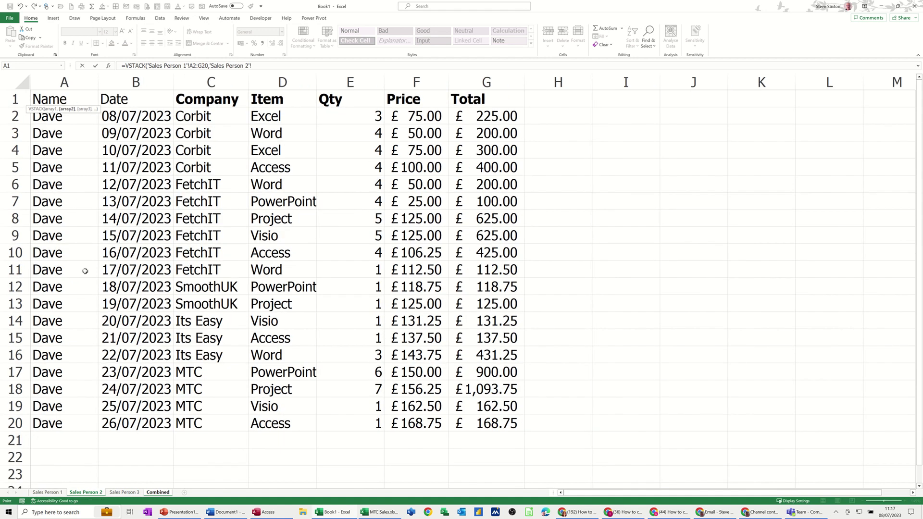
drag(53, 121, 469, 428)
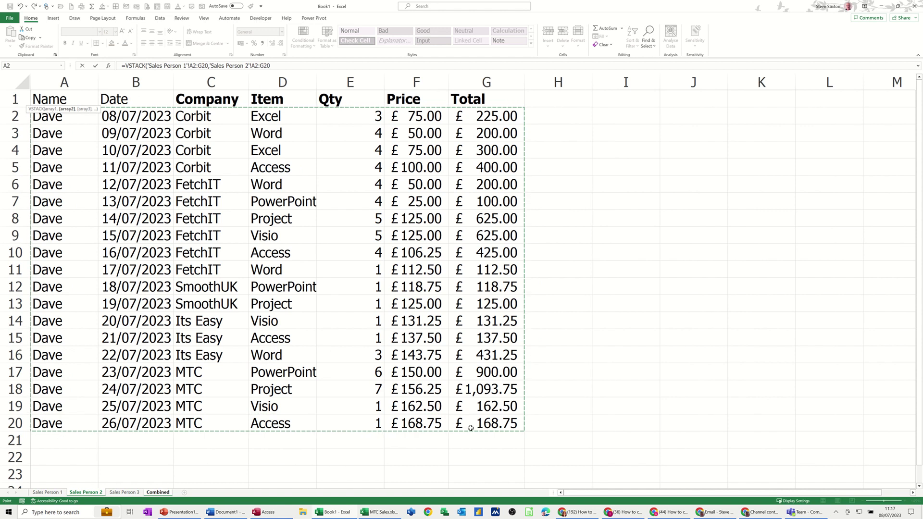
text(,)
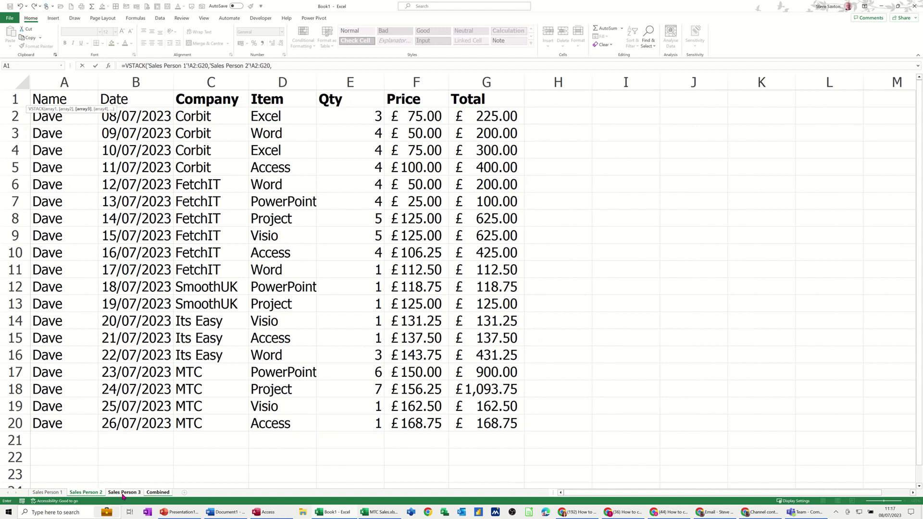
click(123, 494)
mouse_move(50, 121)
mouse_down()
mouse_move(132, 170)
mouse_move(428, 393)
mouse_up()
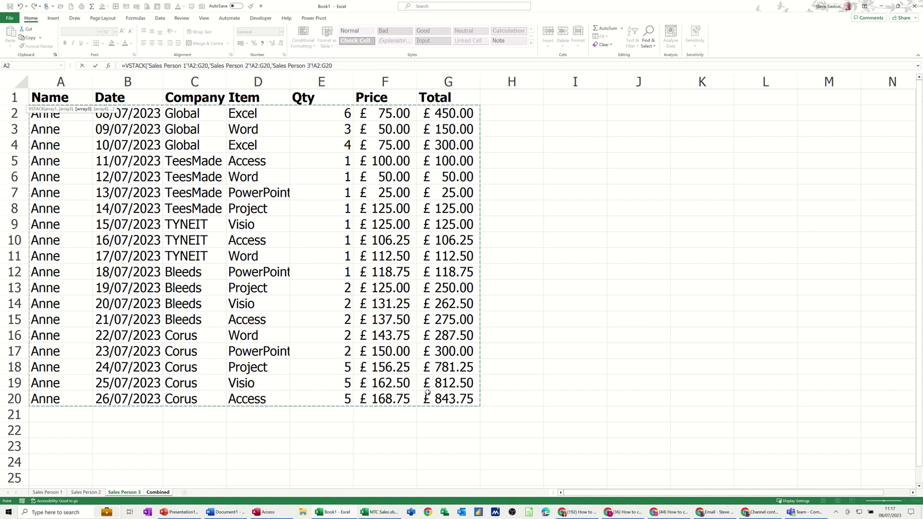
text(,)
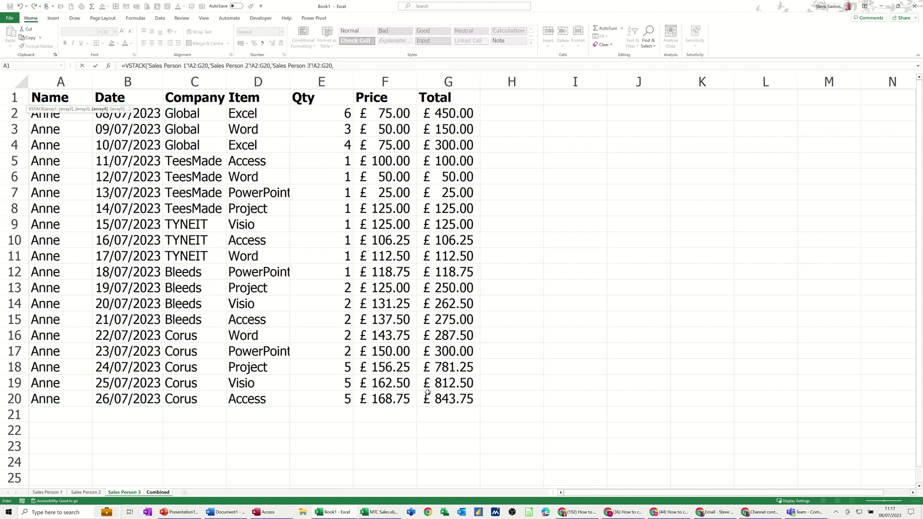
- Add MTC Sales Sheet1 A2:G20 as the last source and commit the VSTACK formula
click(376, 514)
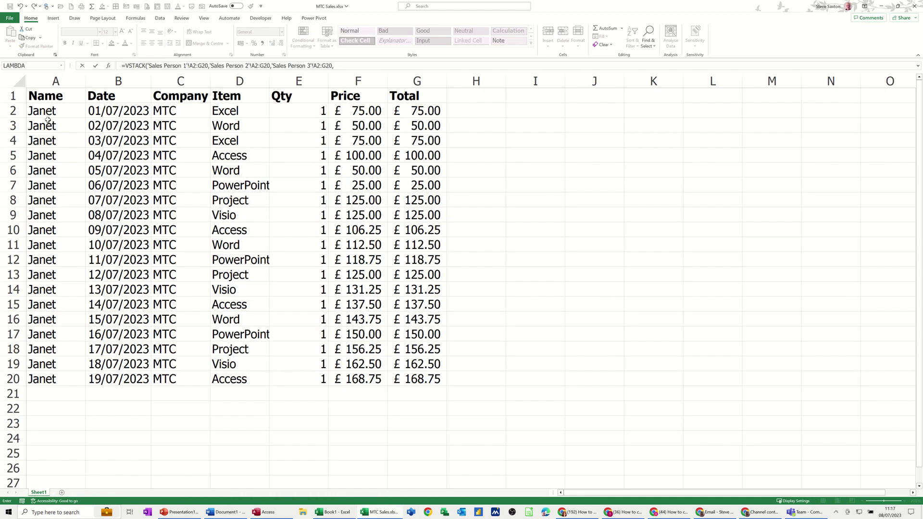
drag(44, 112, 412, 373)
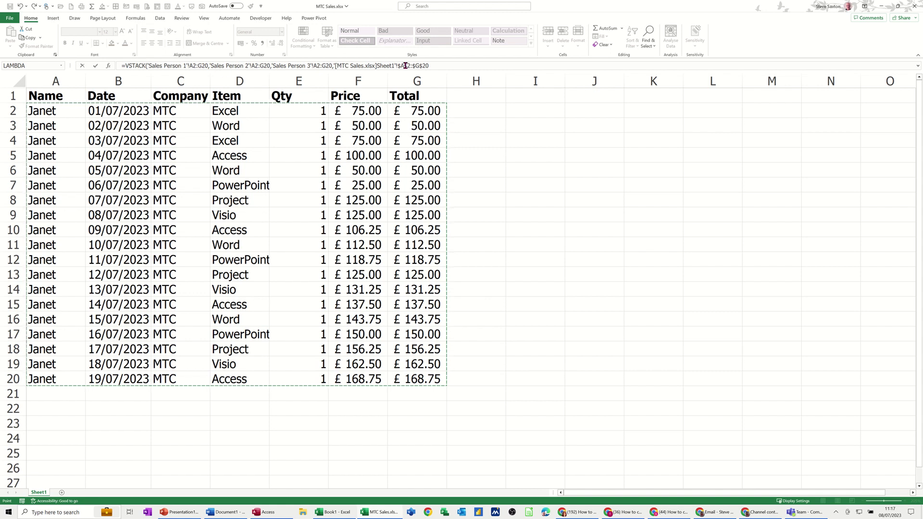
click(96, 65)
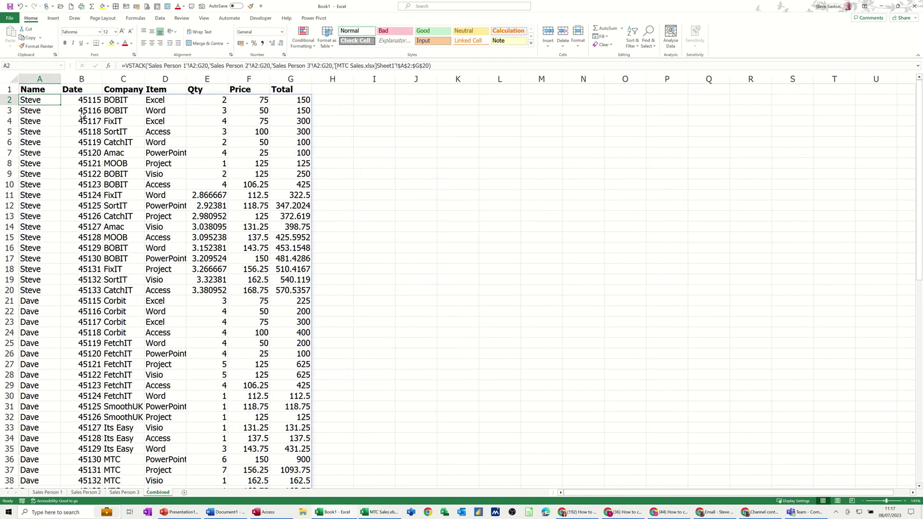
- Format the whole Date column (B) as Short Date
click(81, 79)
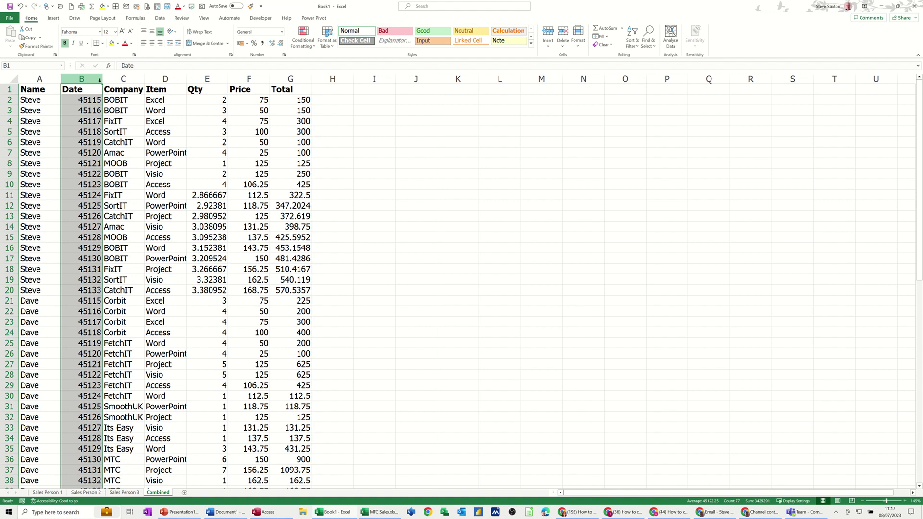
click(280, 31)
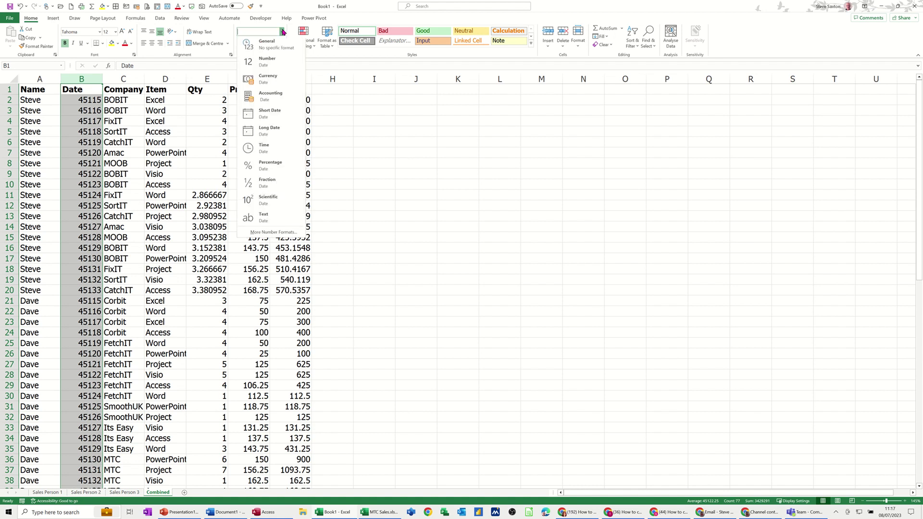
click(270, 114)
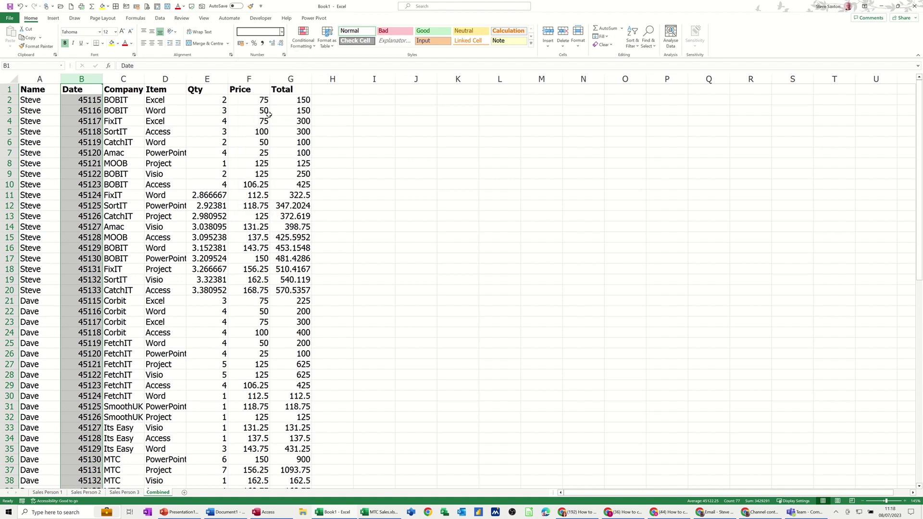
- Format the Price and Total columns (F:G) as Accounting pound currency
drag(253, 79, 295, 79)
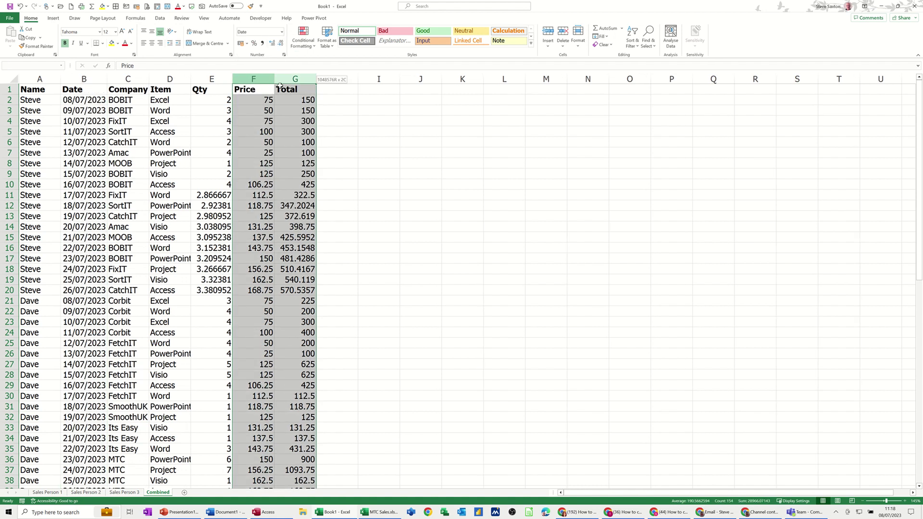
click(243, 43)
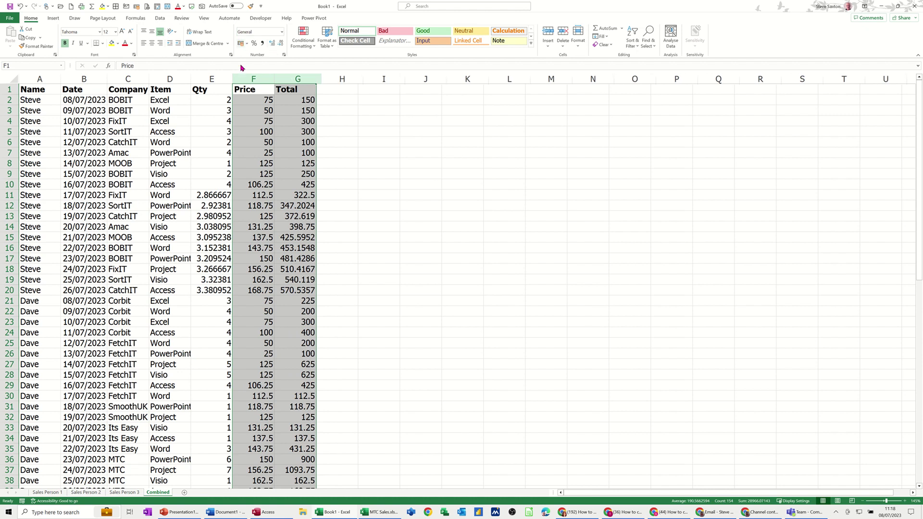
click(263, 193)
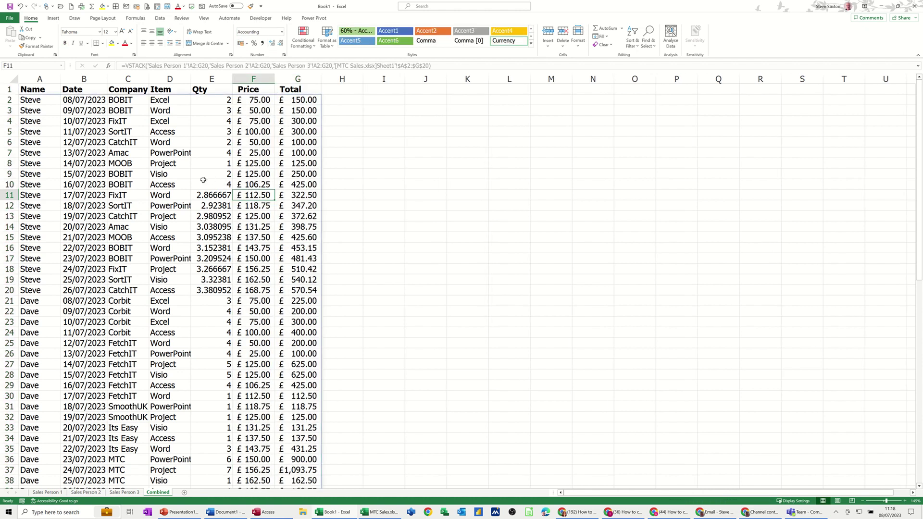
- Inspect the Qty column and select the fractional values in E11:E20
click(213, 89)
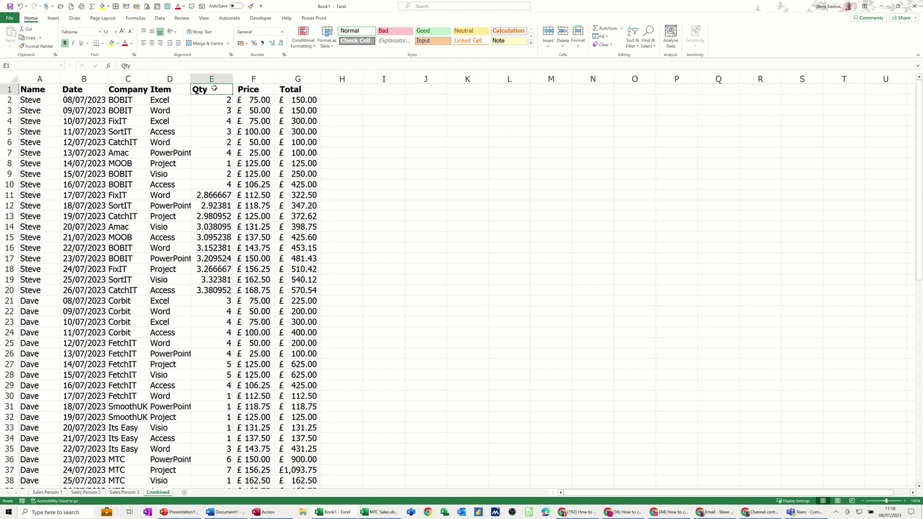
click(211, 79)
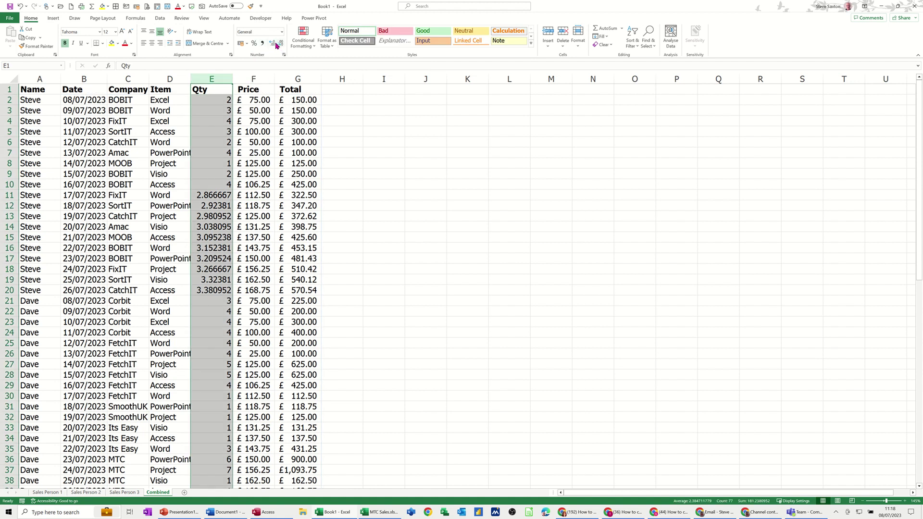
click(195, 205)
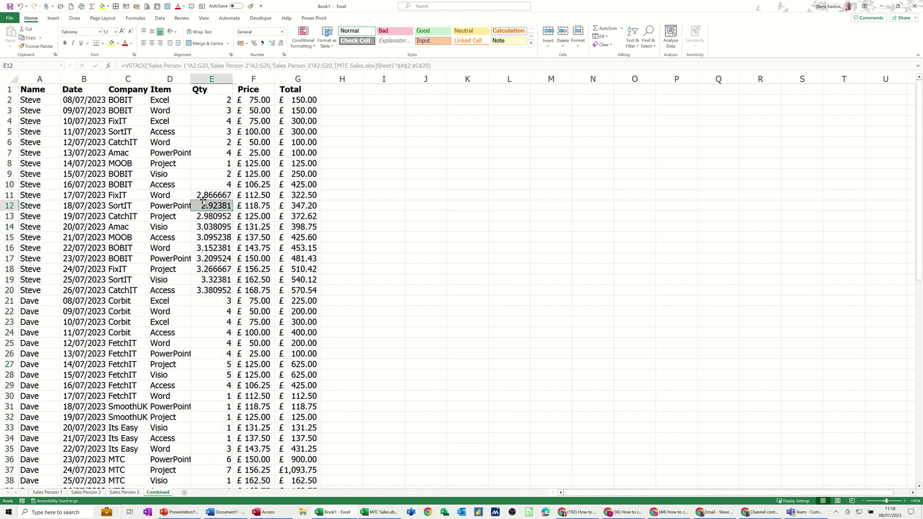
drag(211, 195, 217, 289)
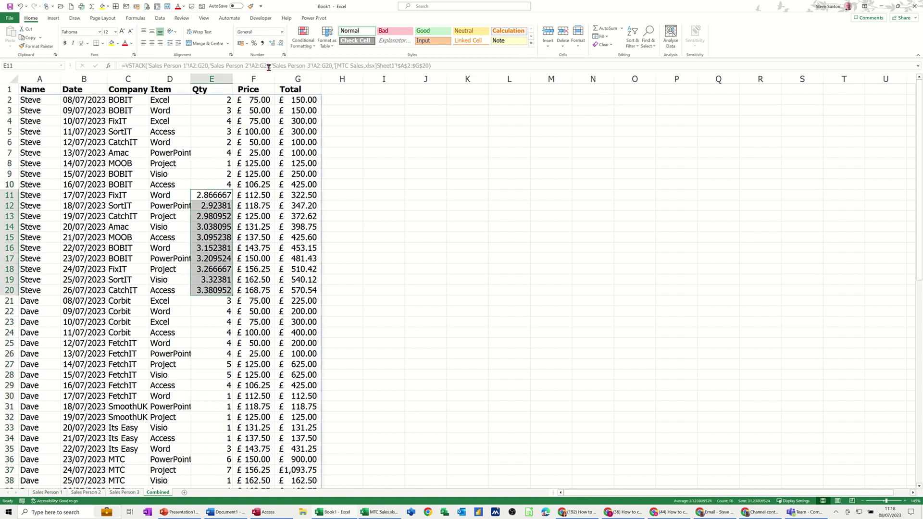
- Apply Number format to E11:E20 and decrease decimals until they show whole numbers
click(272, 44)
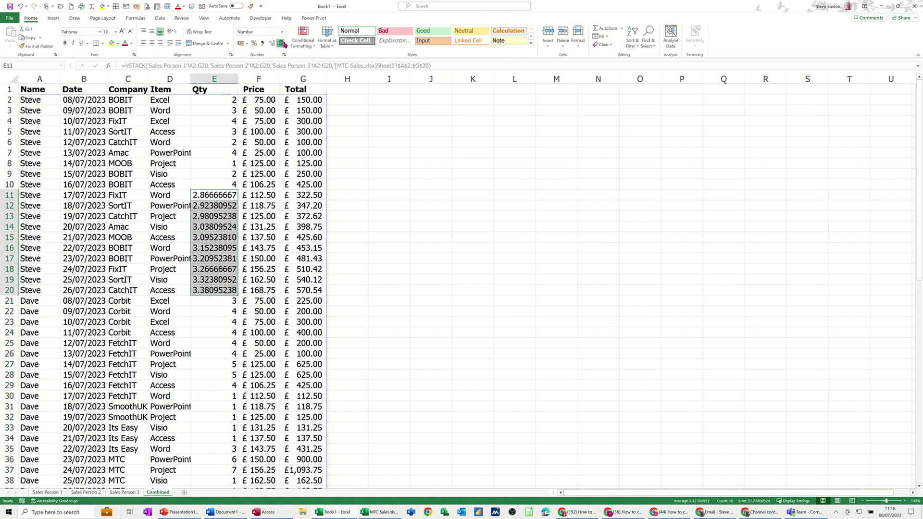
click(282, 43)
click(282, 43)
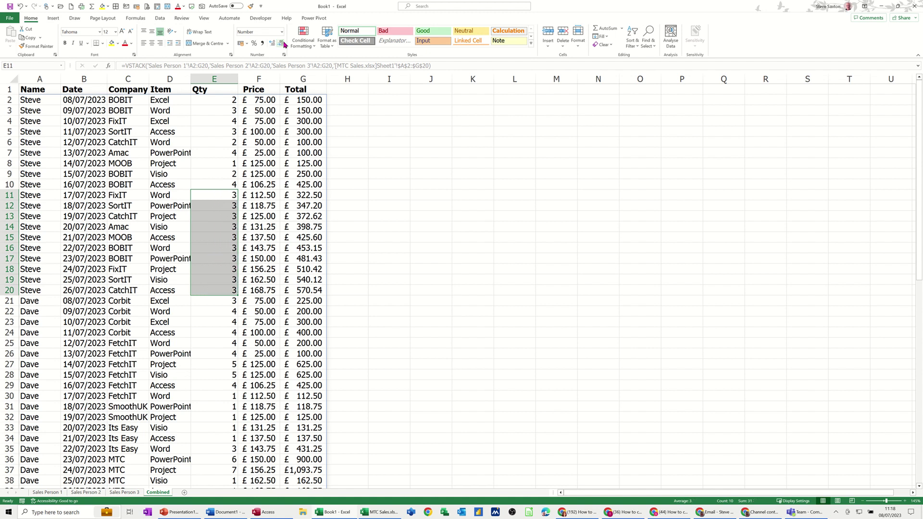
click(194, 168)
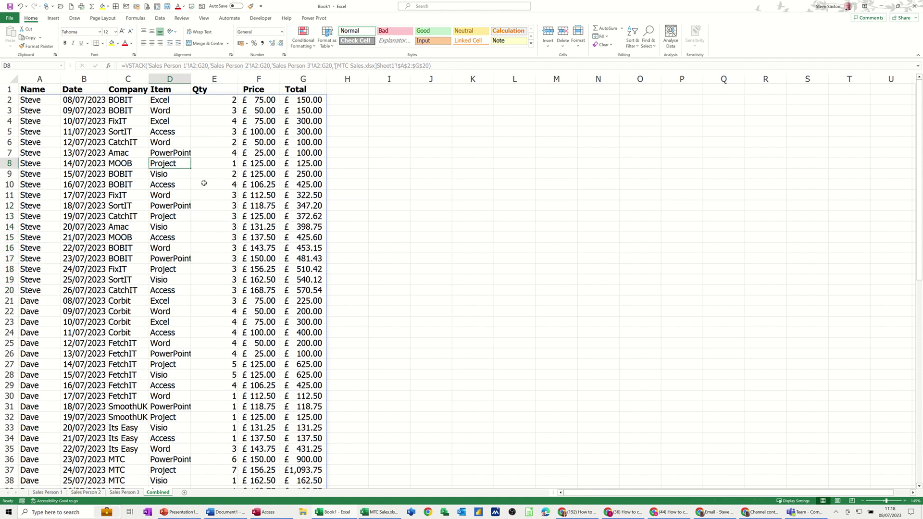
scroll(202, 181, down, 7)
scroll(204, 183, down, 2)
scroll(98, 173, up, 3)
scroll(58, 154, up, 6)
scroll(69, 223, down, 2)
scroll(47, 303, down, 4)
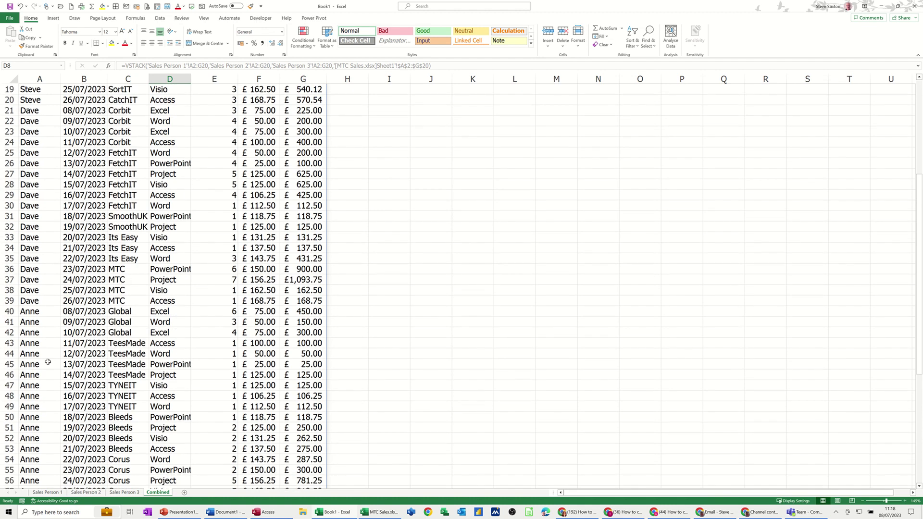
scroll(44, 368, down, 3)
scroll(64, 319, down, 4)
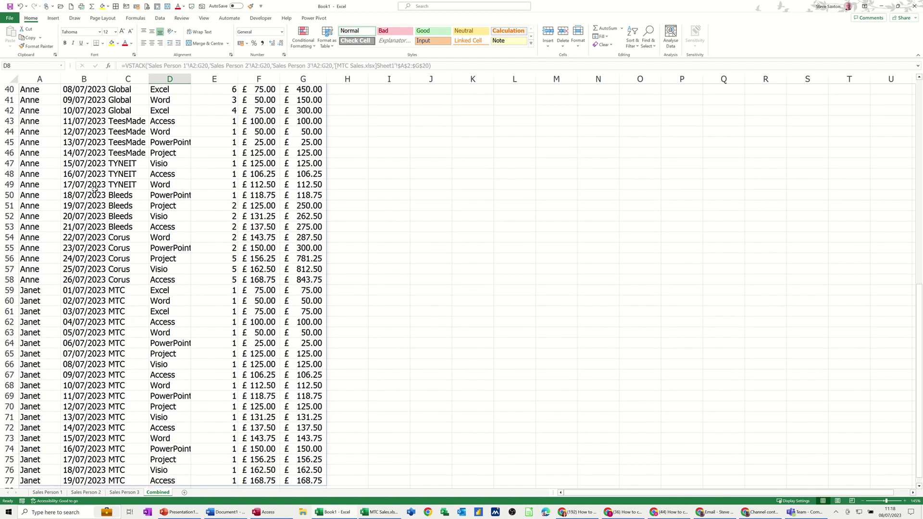
scroll(173, 289, down, 4)
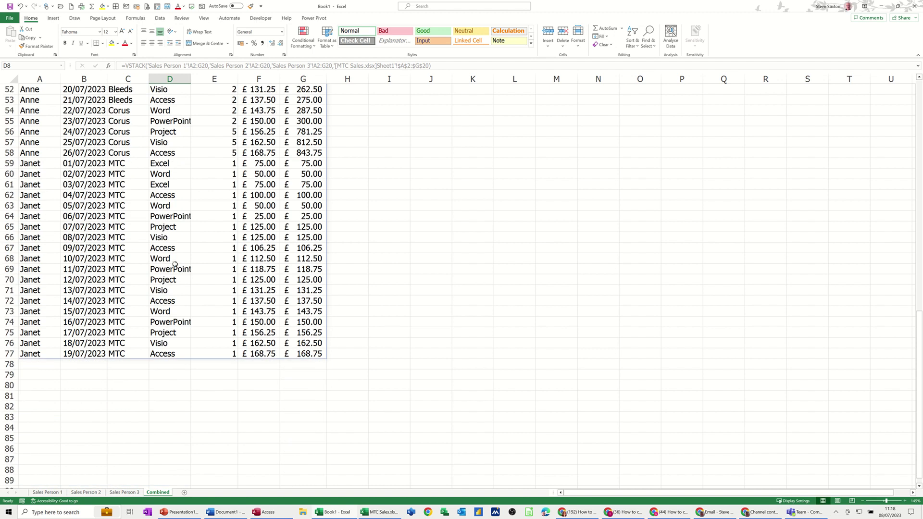
scroll(174, 269, up, 12)
scroll(166, 256, up, 5)
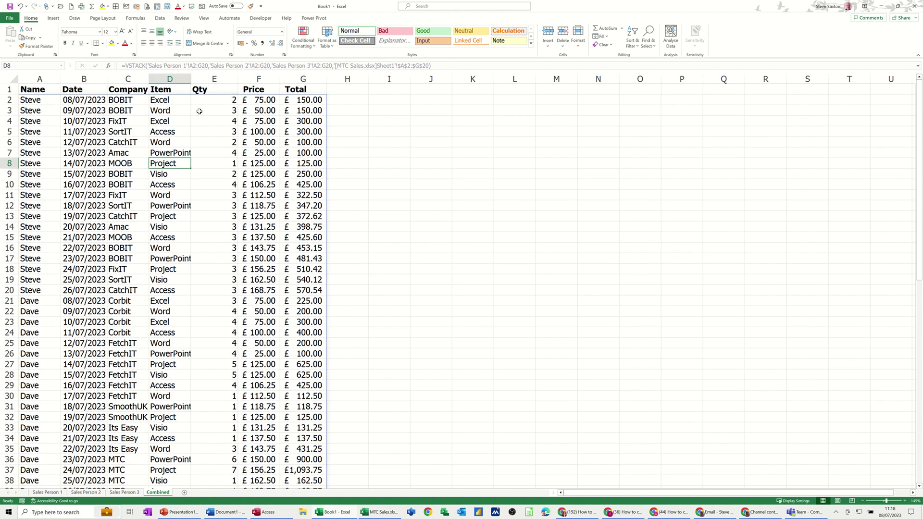
click(24, 102)
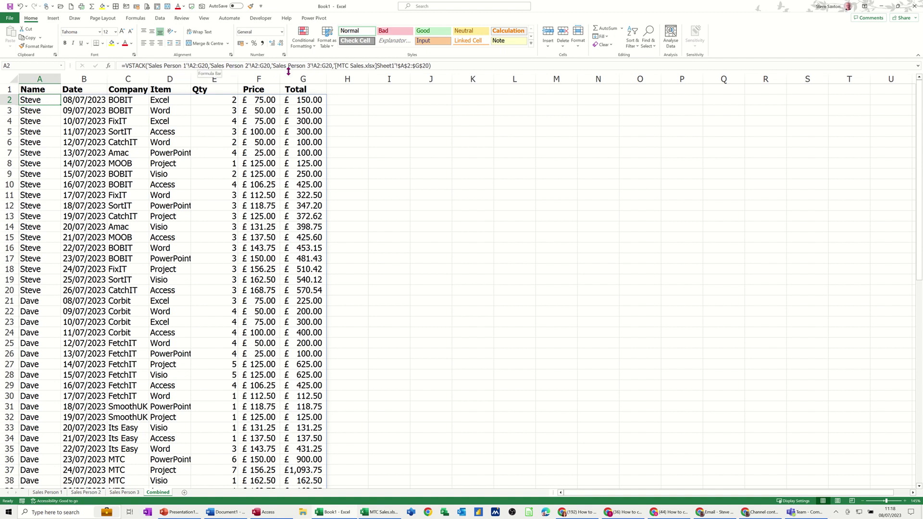
click(31, 108)
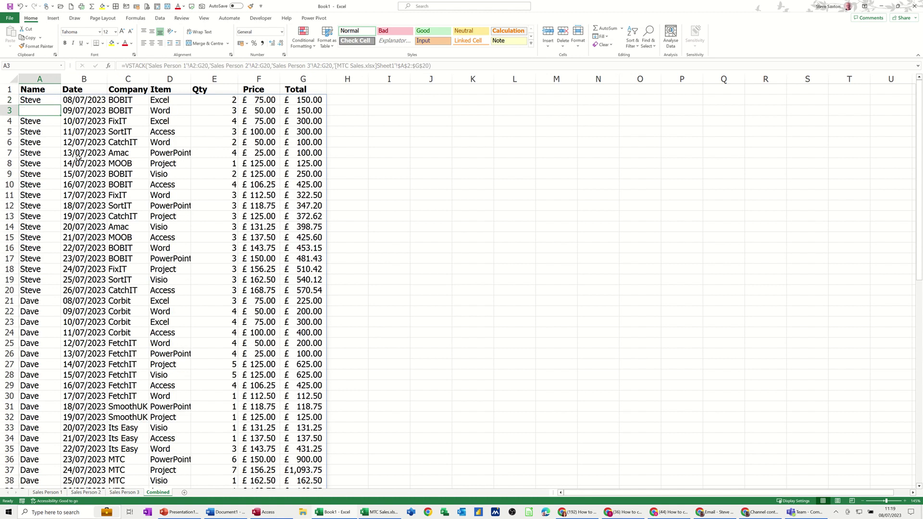
click(39, 101)
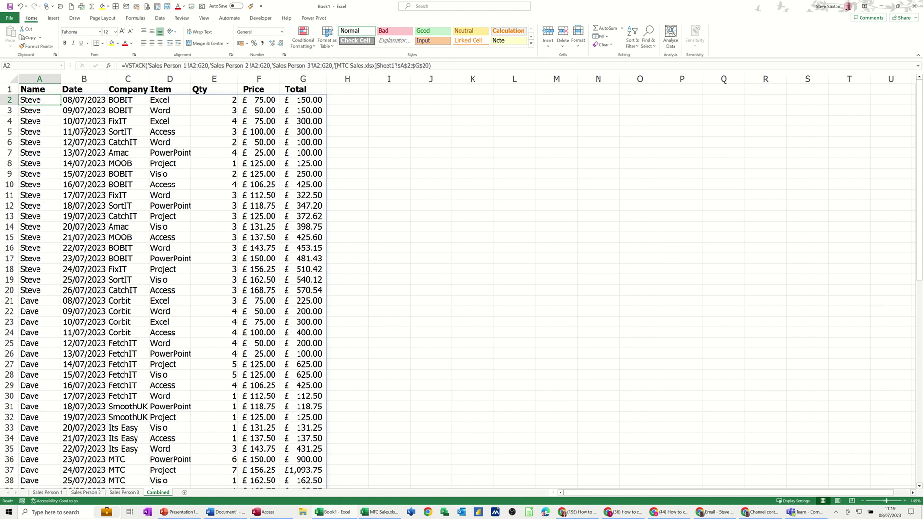